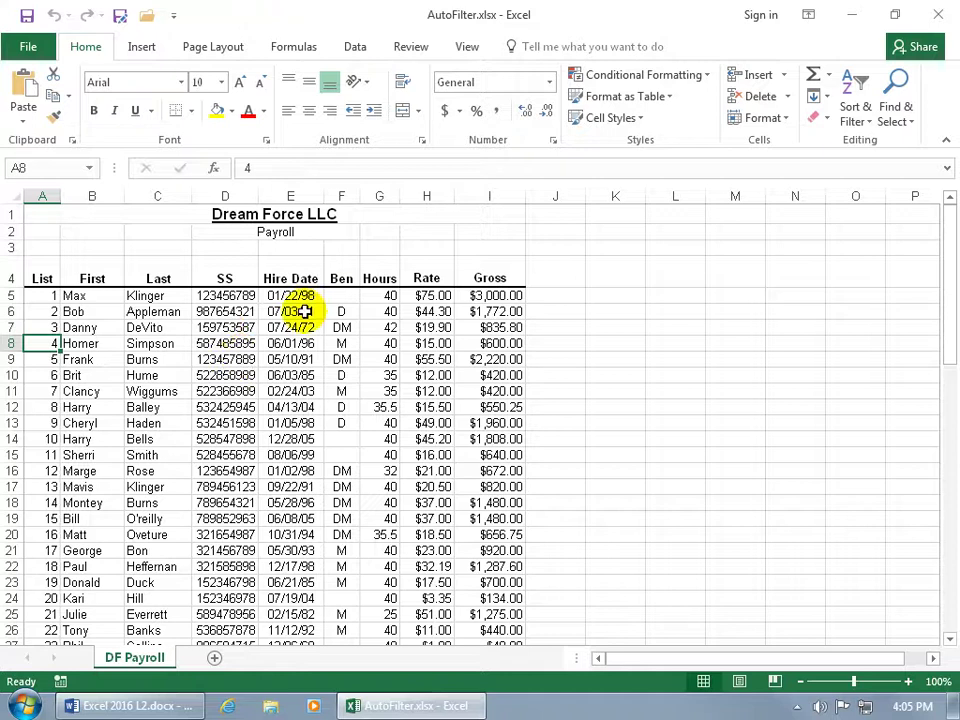
Turn on AutoFilter for the List-to-Gross headers in row 4 and widen column E so Hire Date fits
left_click(855, 120)
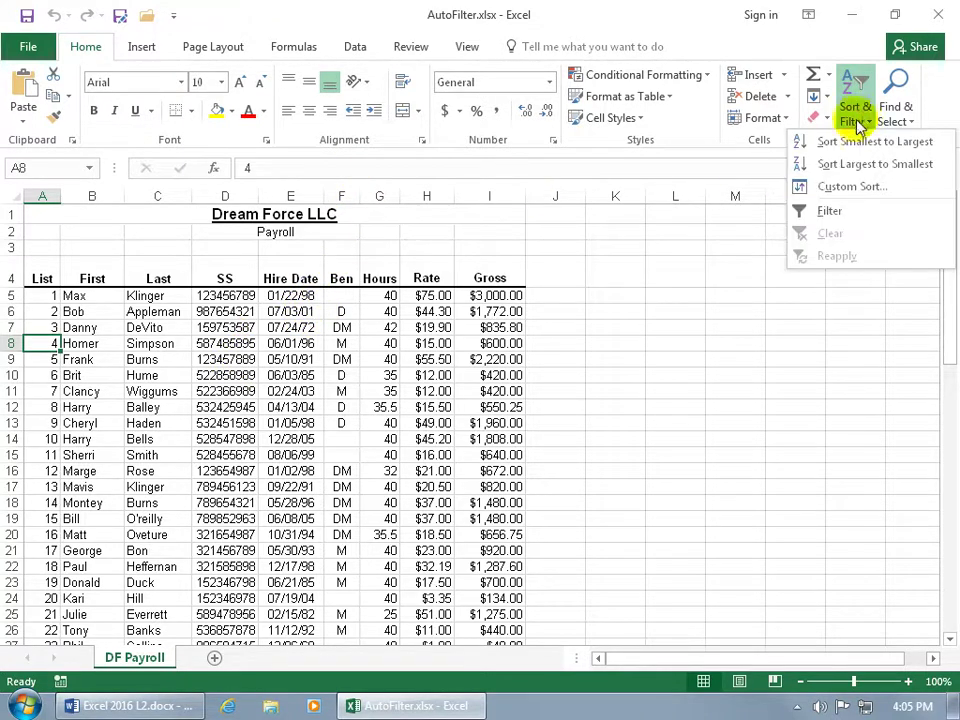
left_click(356, 46)
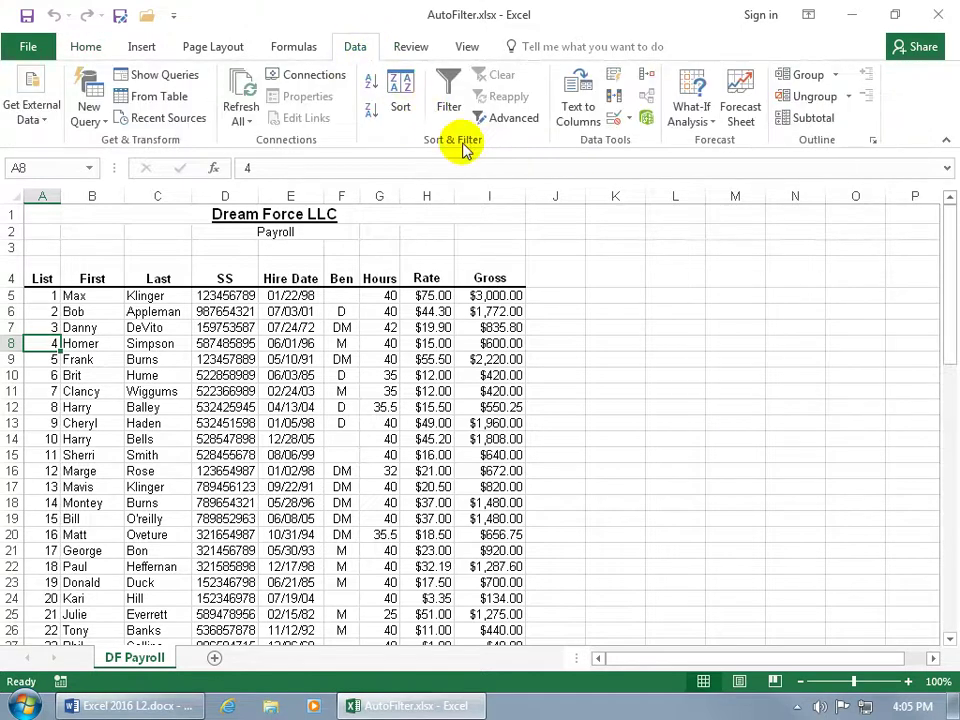
left_click(448, 88)
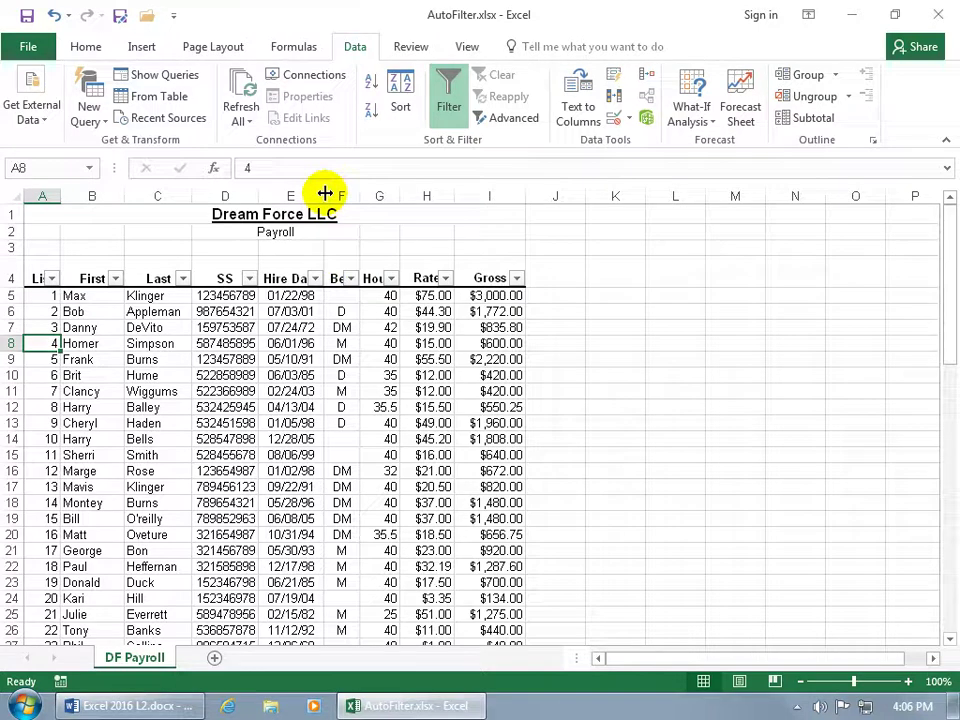
left_click_drag(325, 193, 358, 193)
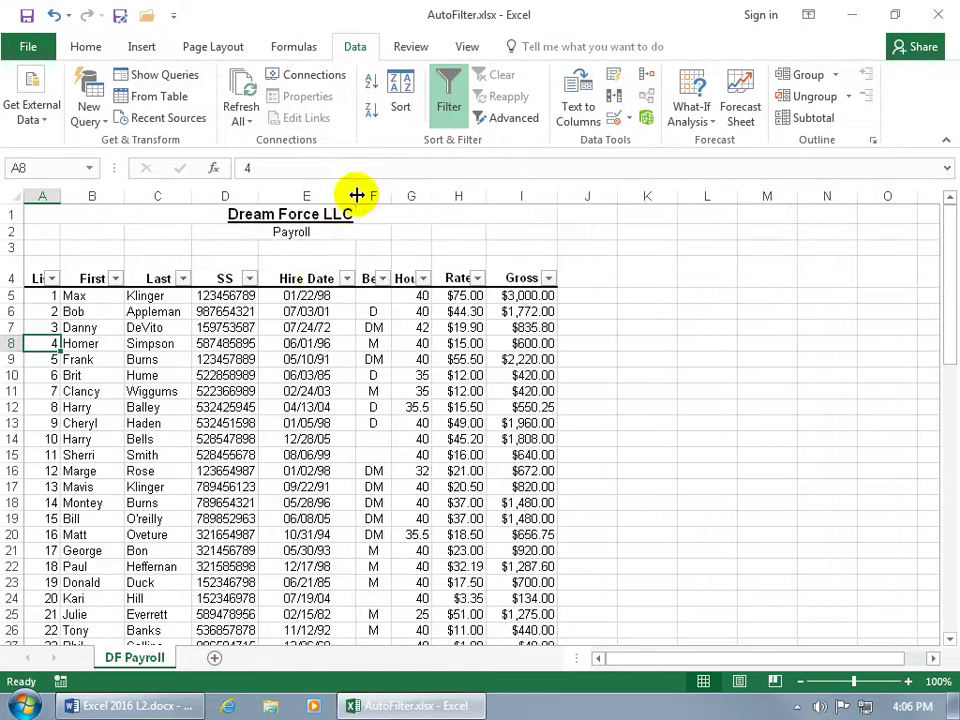
Filter the Ben column to M only, leaving 17 of 68 records
left_click(383, 279)
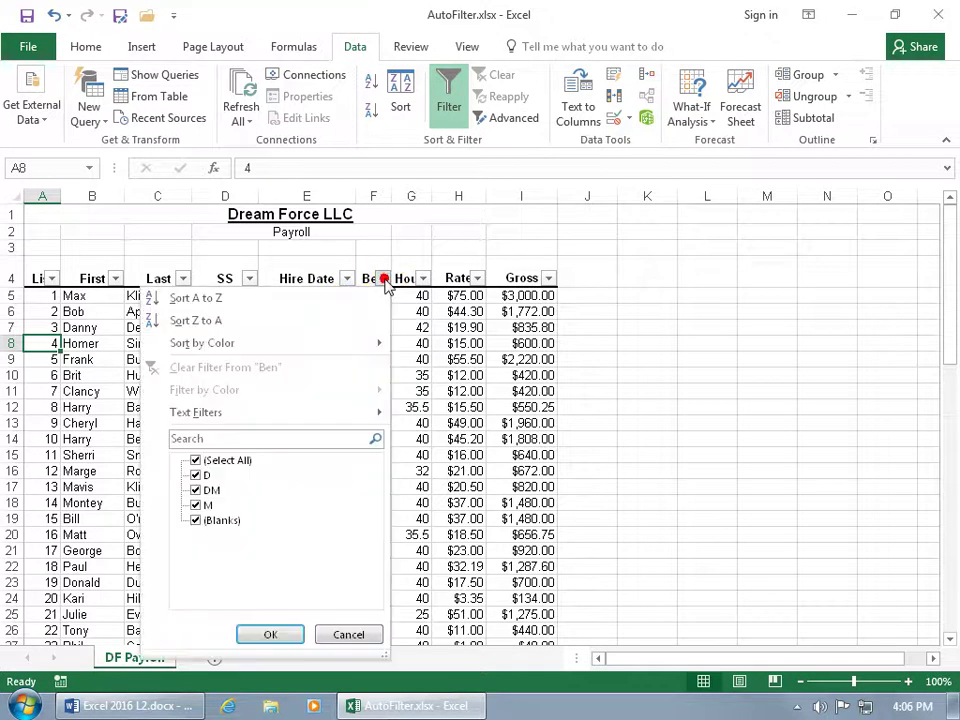
left_click(198, 461)
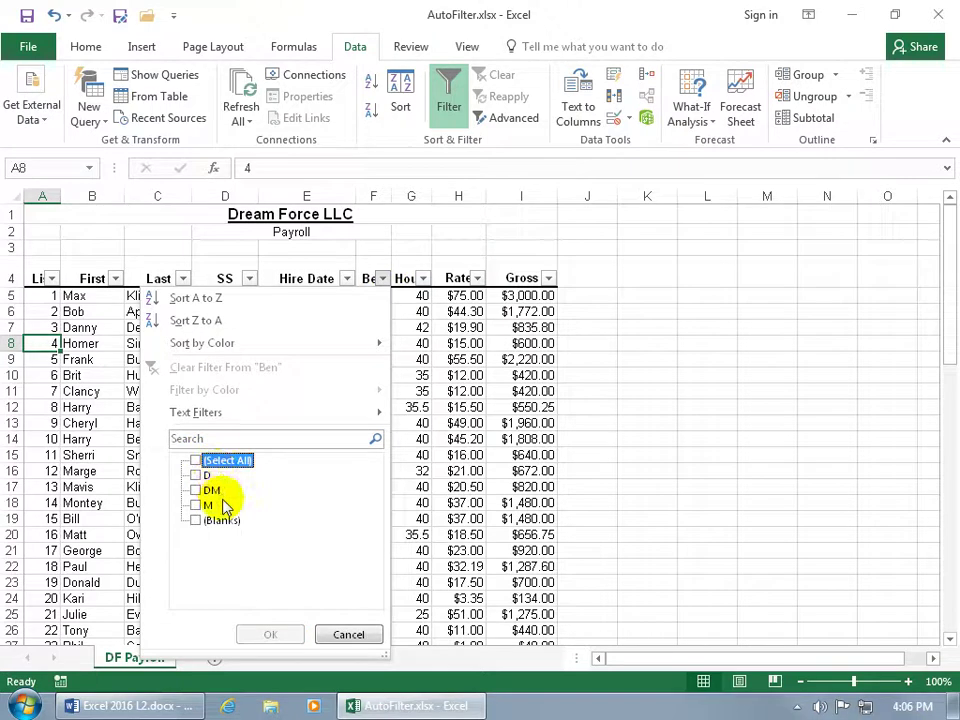
left_click(200, 505)
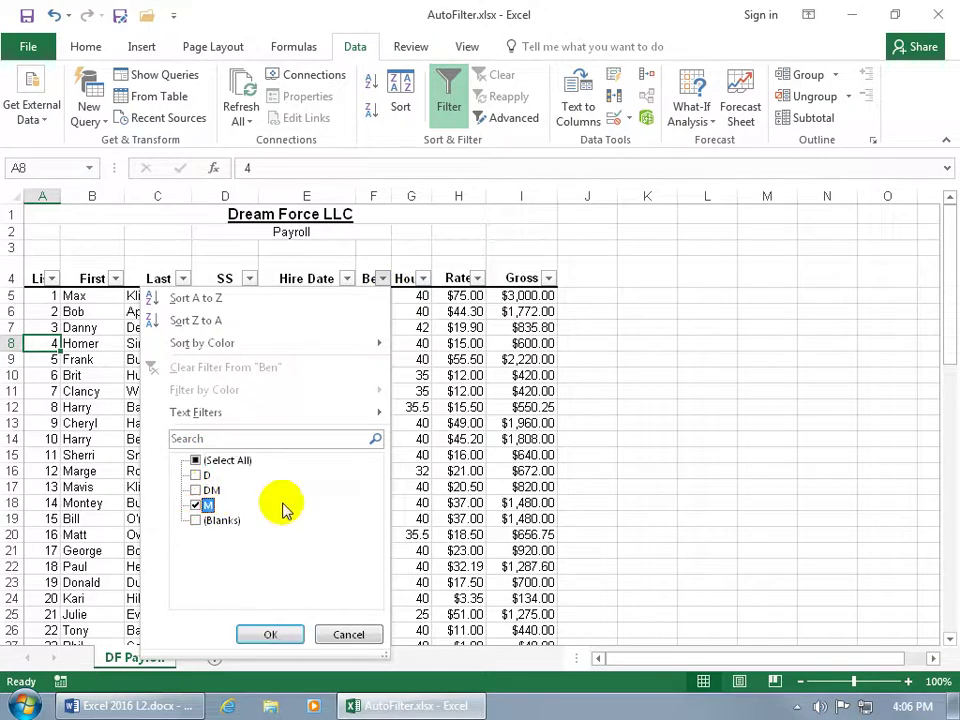
left_click(273, 634)
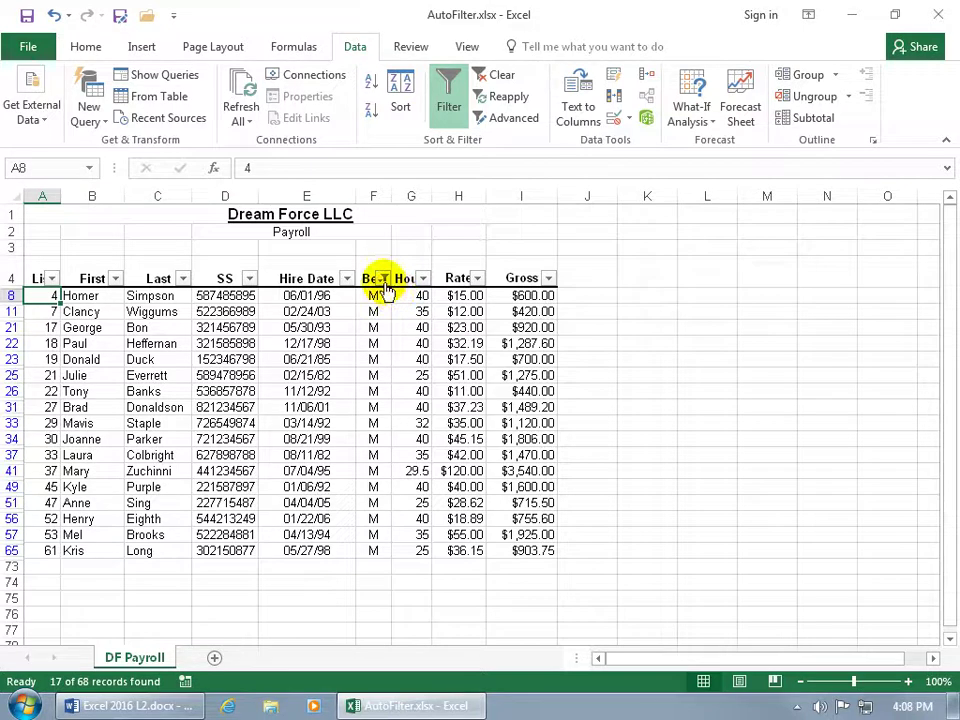
Re-tick all Ben values so all 68 payroll records show again
left_click(383, 280)
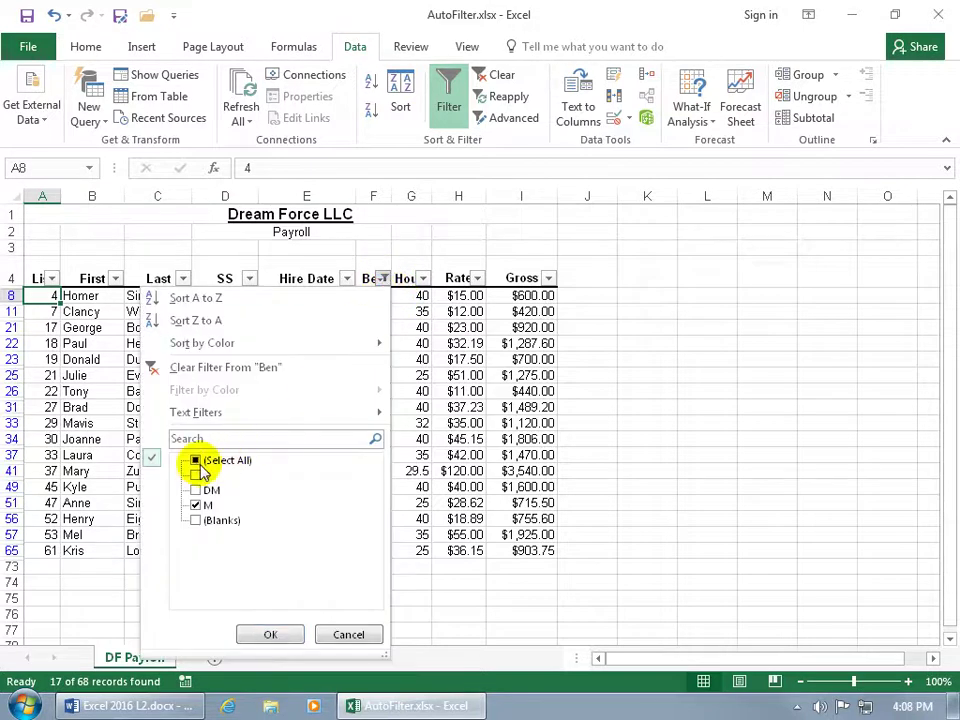
left_click(195, 461)
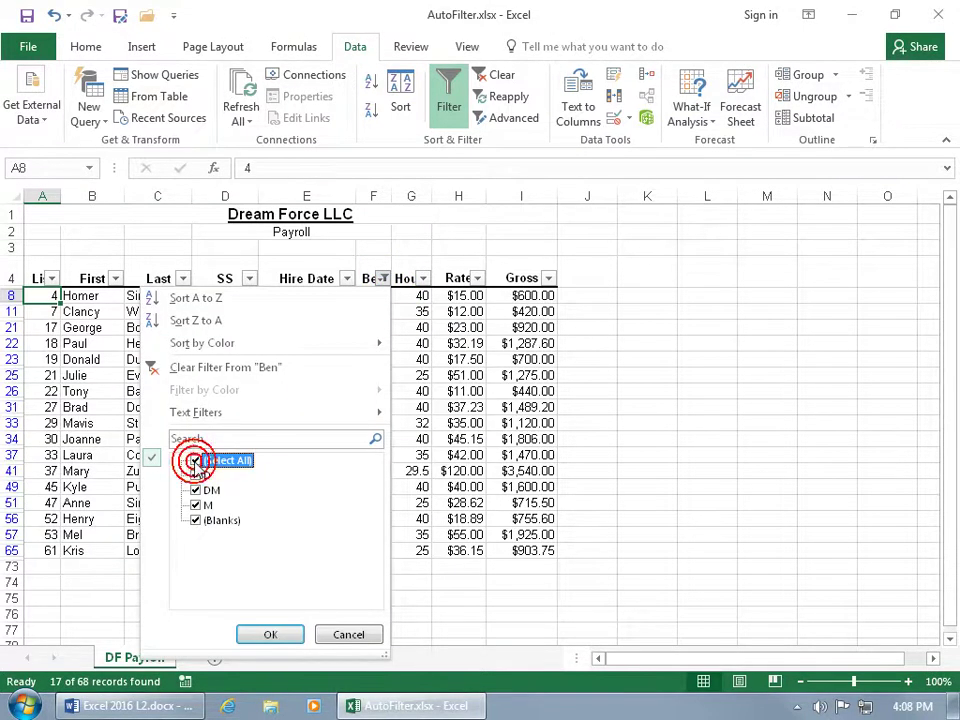
left_click(262, 633)
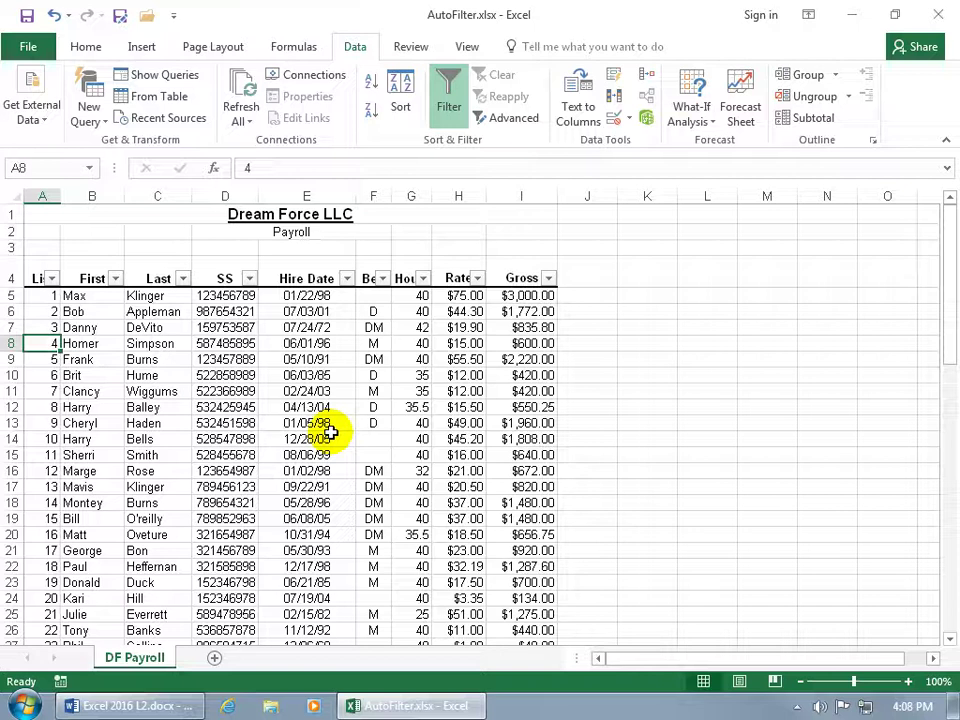
Apply a Rate custom filter of less than 50 And greater than 25, showing 22 records
left_click(479, 280)
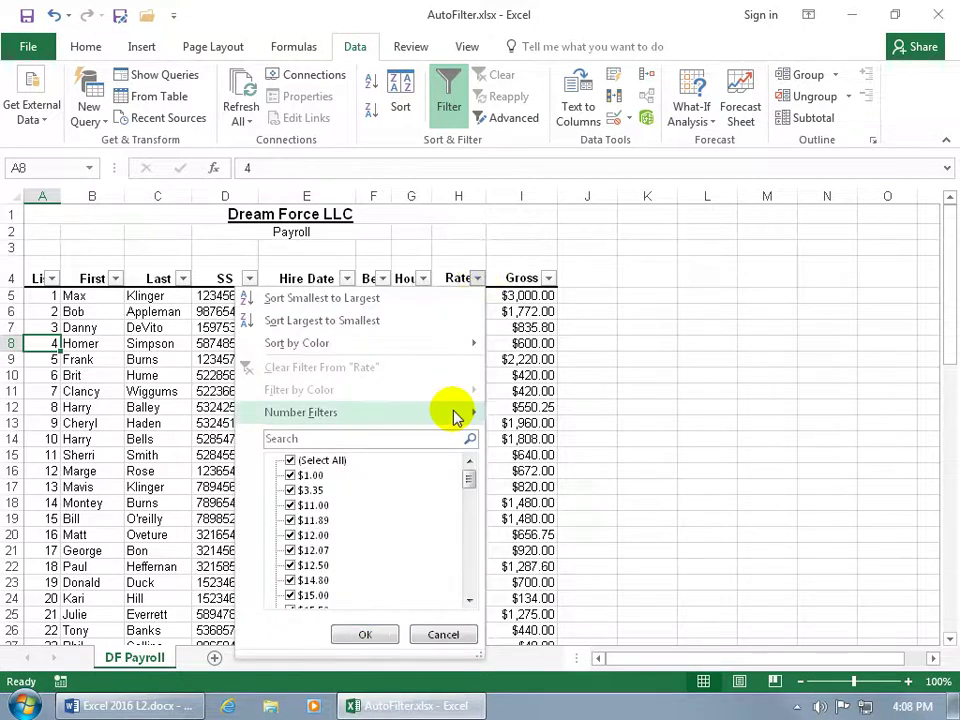
mouse_move(456, 414)
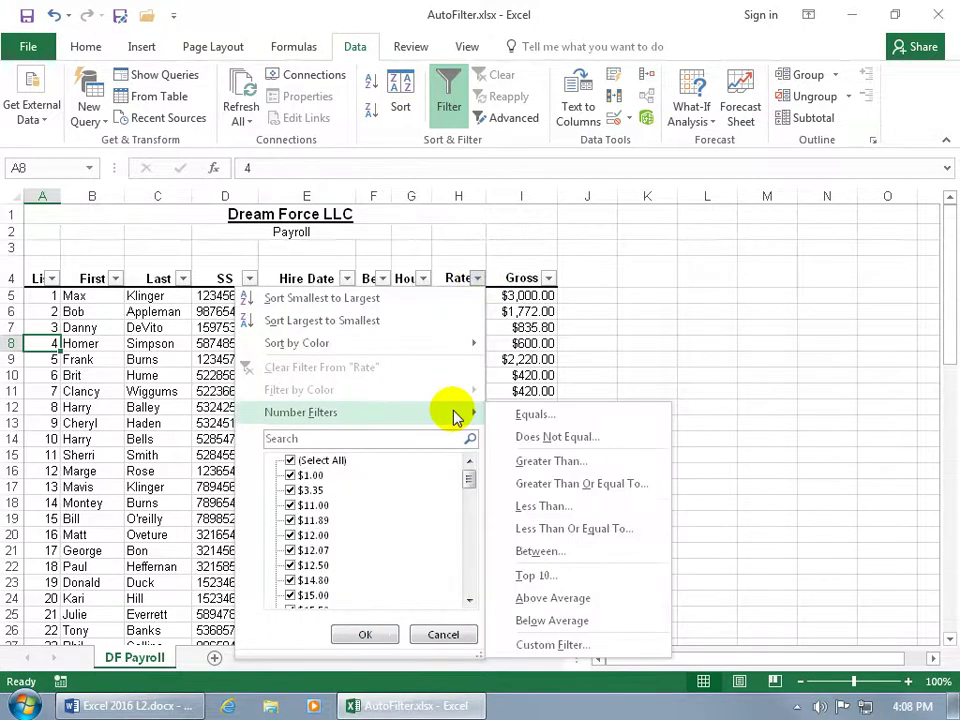
left_click(545, 510)
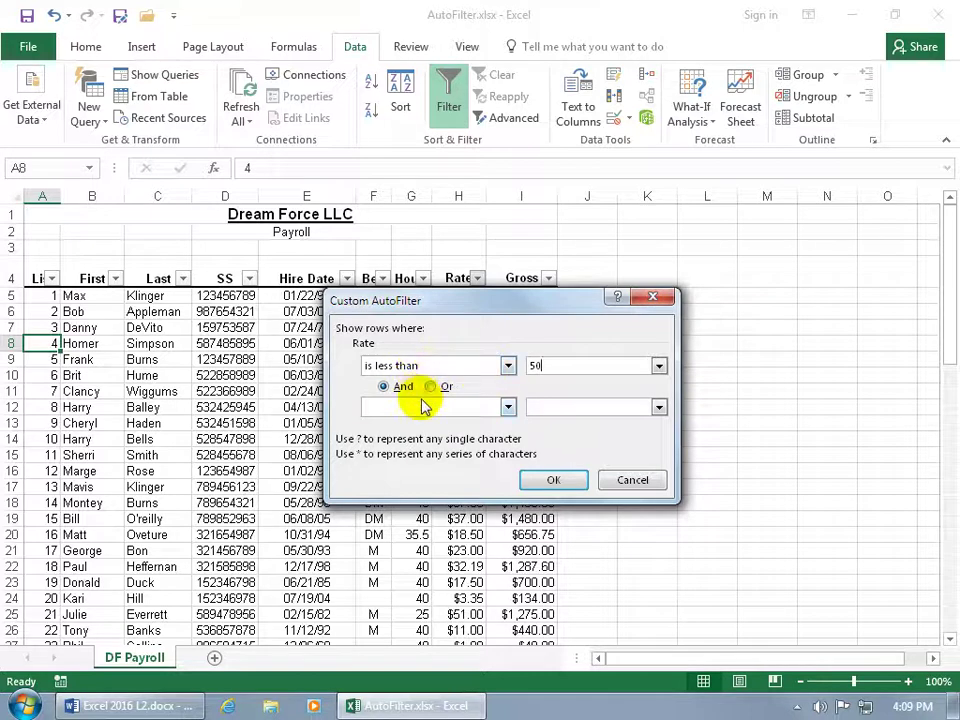
left_click(508, 407)
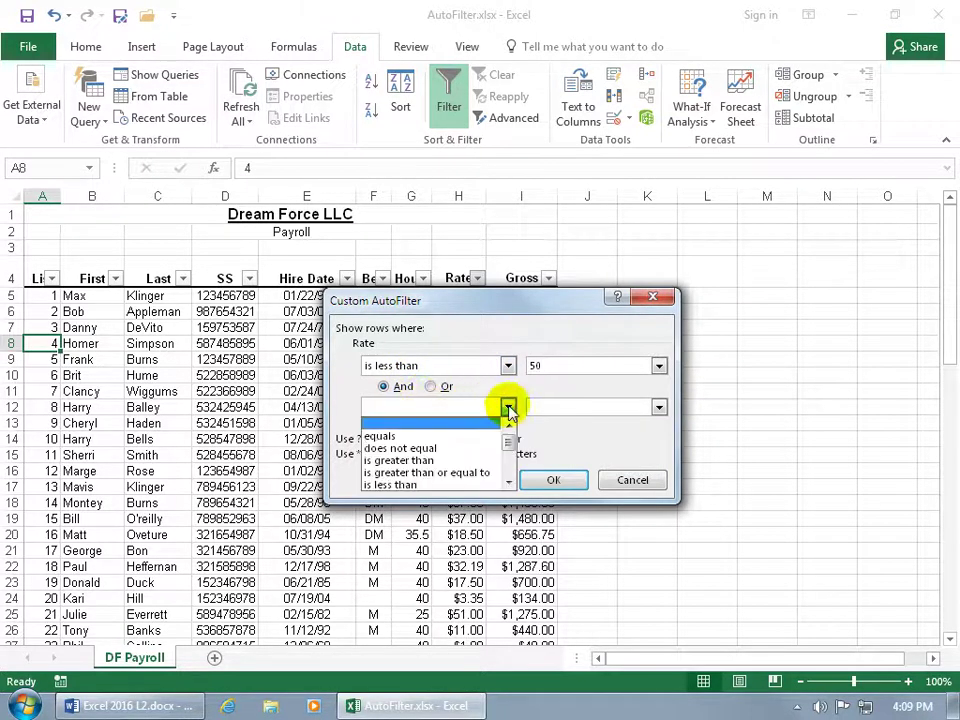
left_click(489, 459)
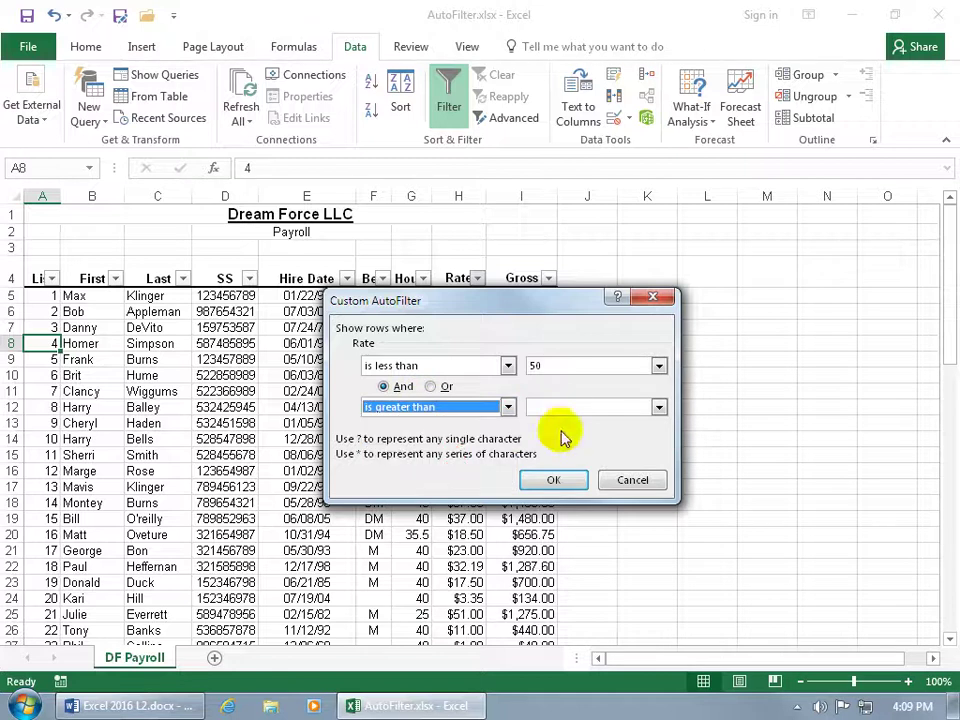
left_click(567, 407)
type("25")
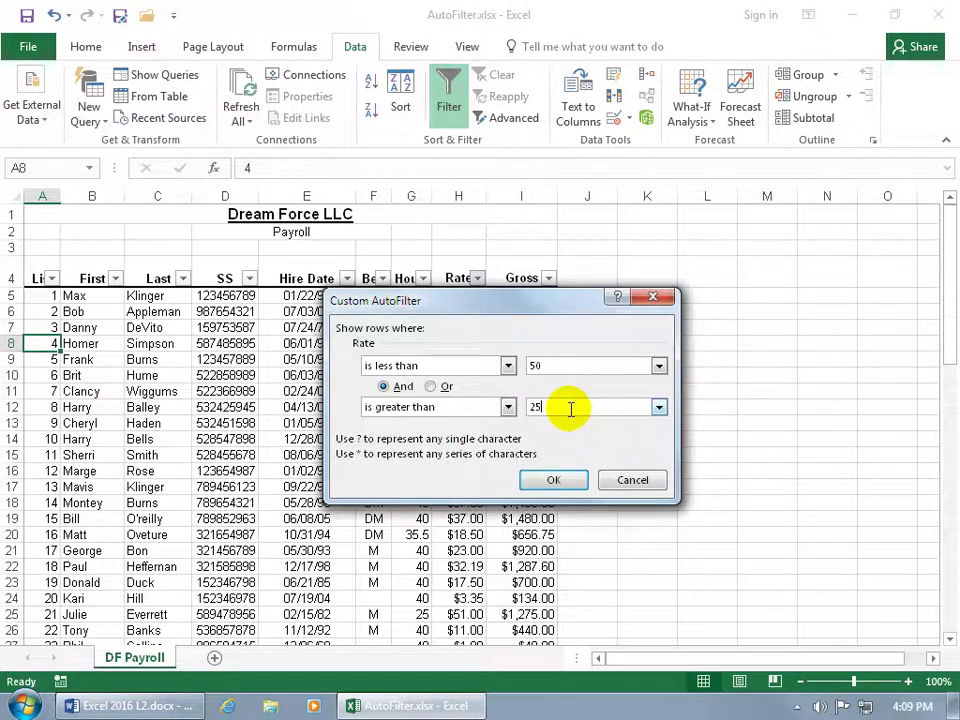
left_click(431, 387)
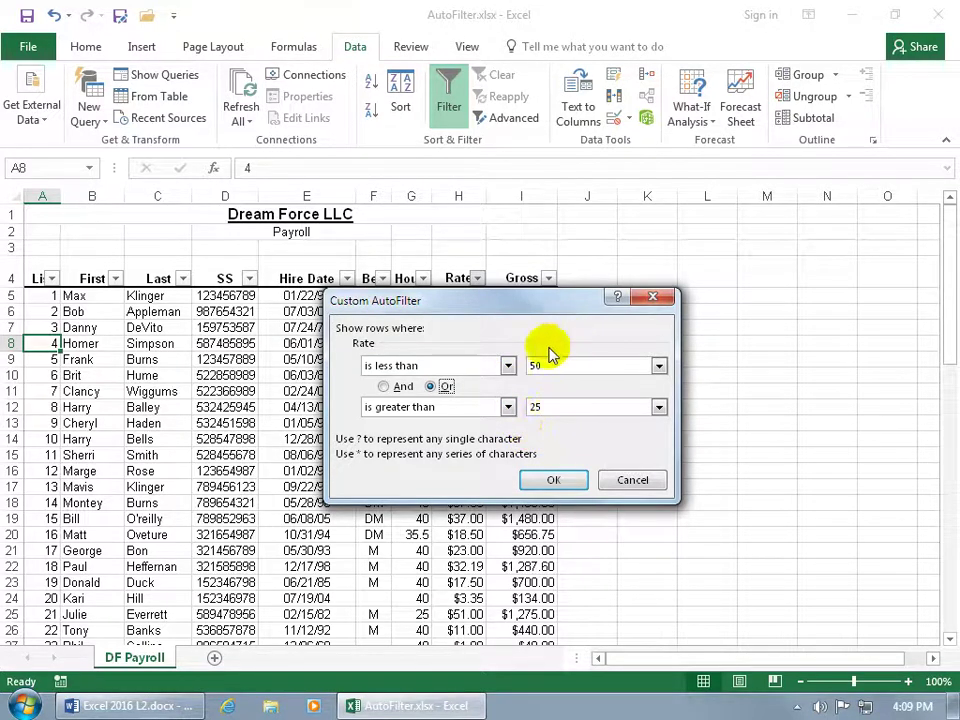
left_click(384, 387)
left_click(386, 389)
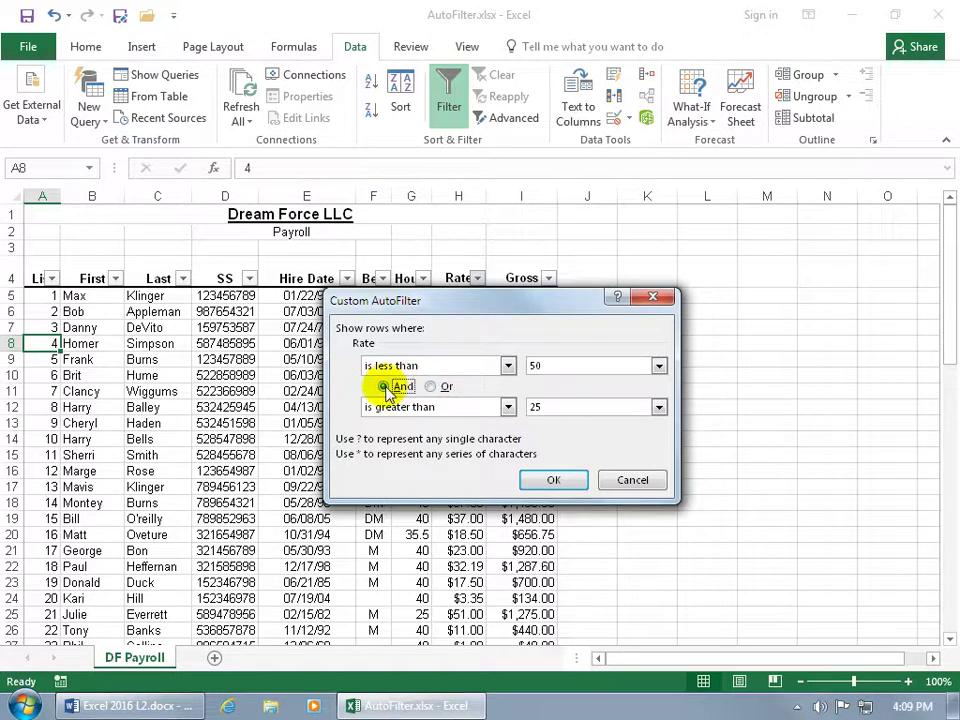
left_click(553, 480)
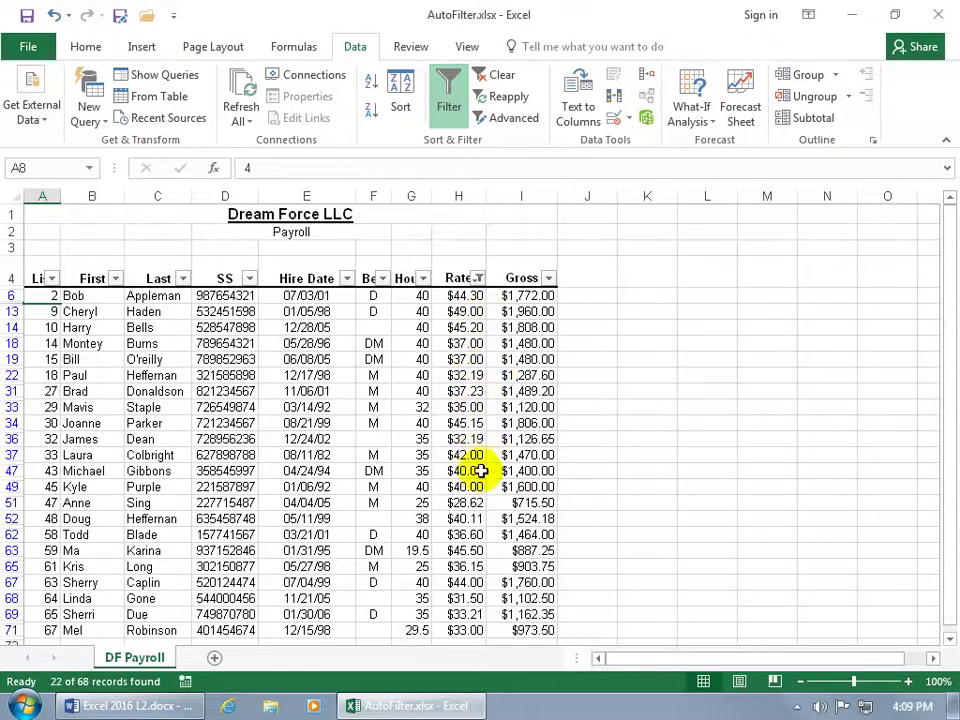
scroll(482, 507, "down", 1)
scroll(484, 508, "up", 1)
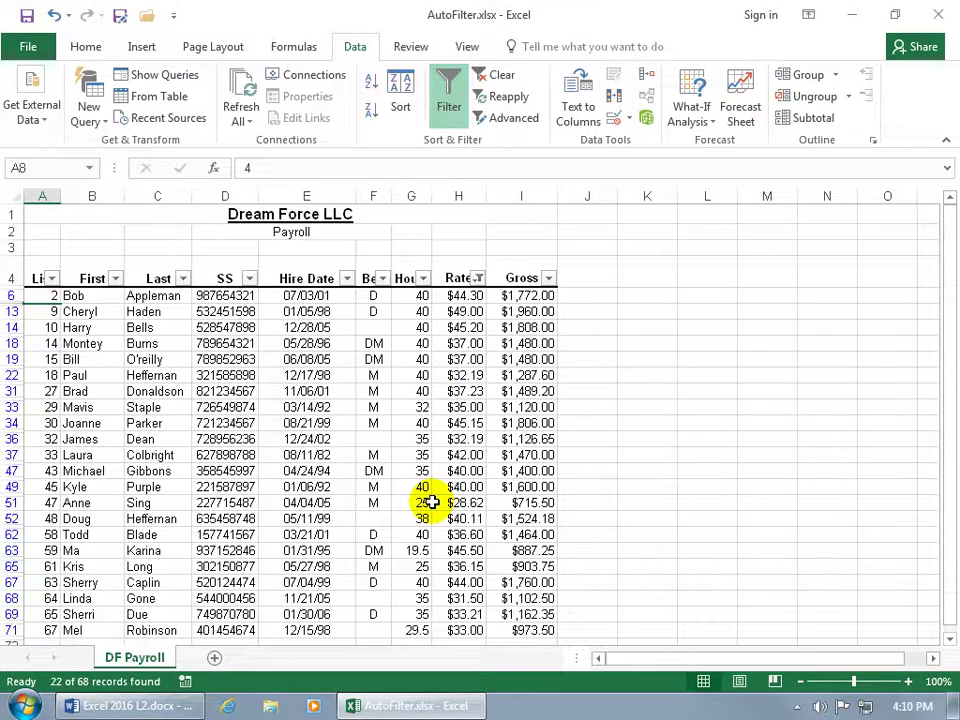
Add an Hours filter of less than 40, leaving 11 of 68 records
left_click(423, 279)
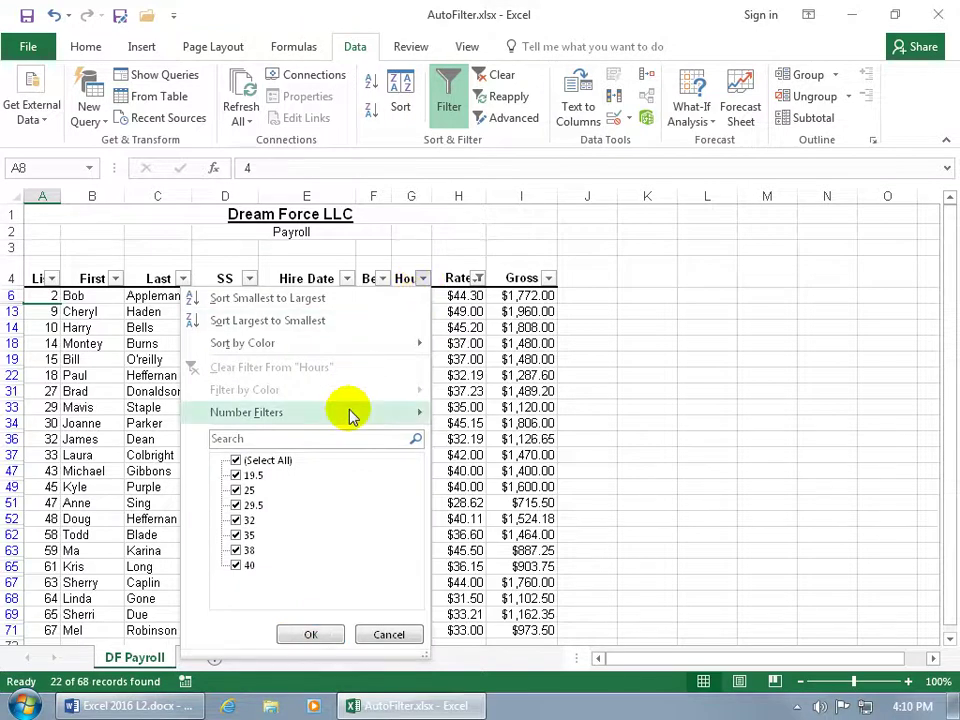
mouse_move(380, 415)
left_click(480, 506)
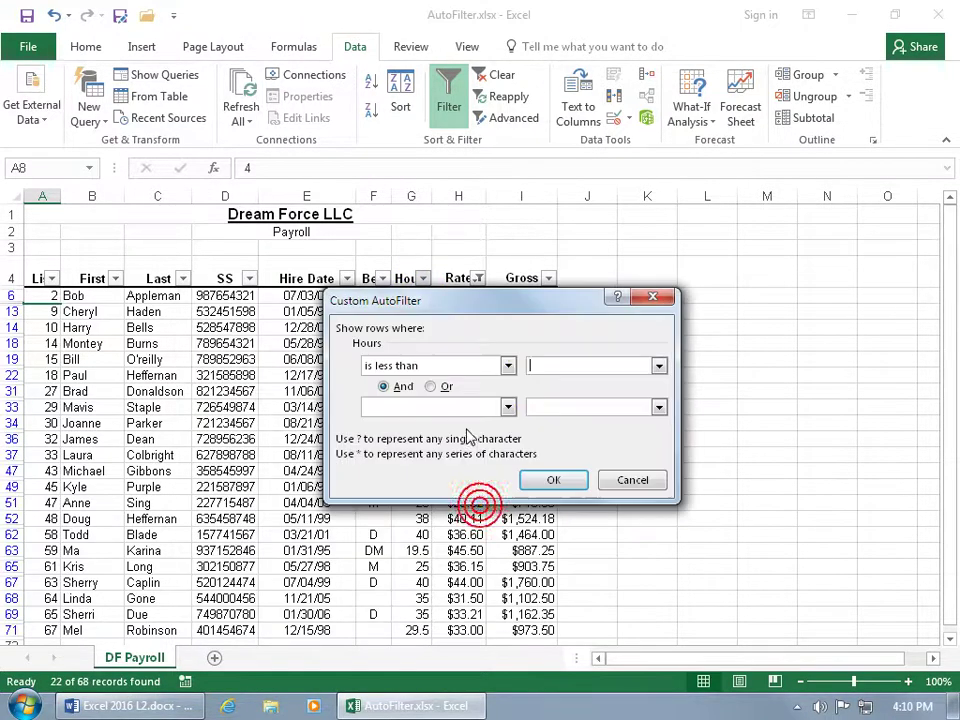
type("40")
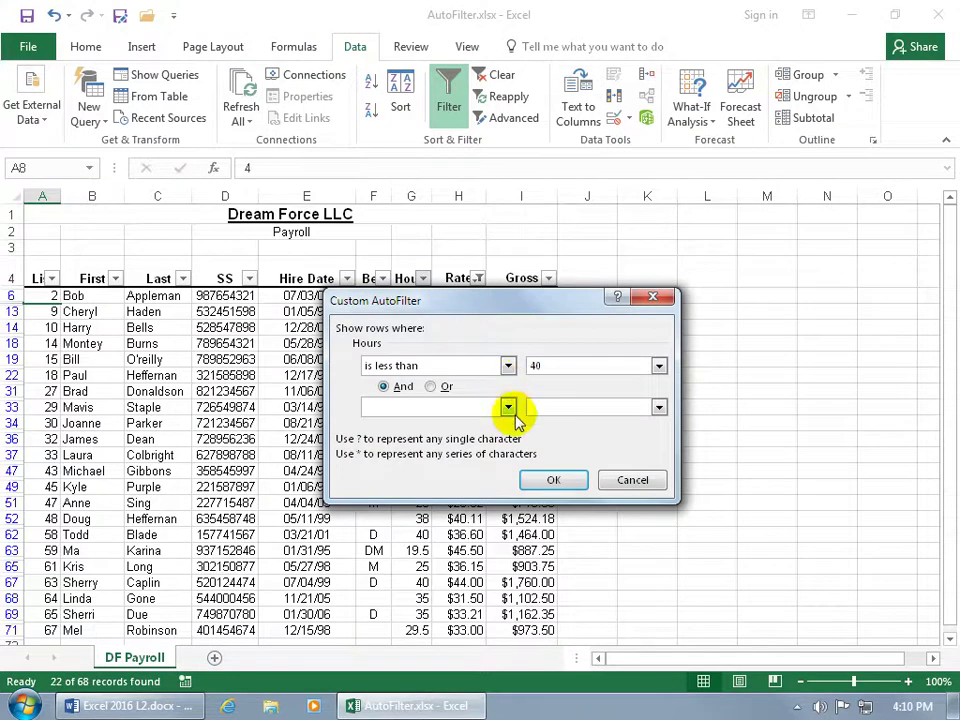
left_click(553, 481)
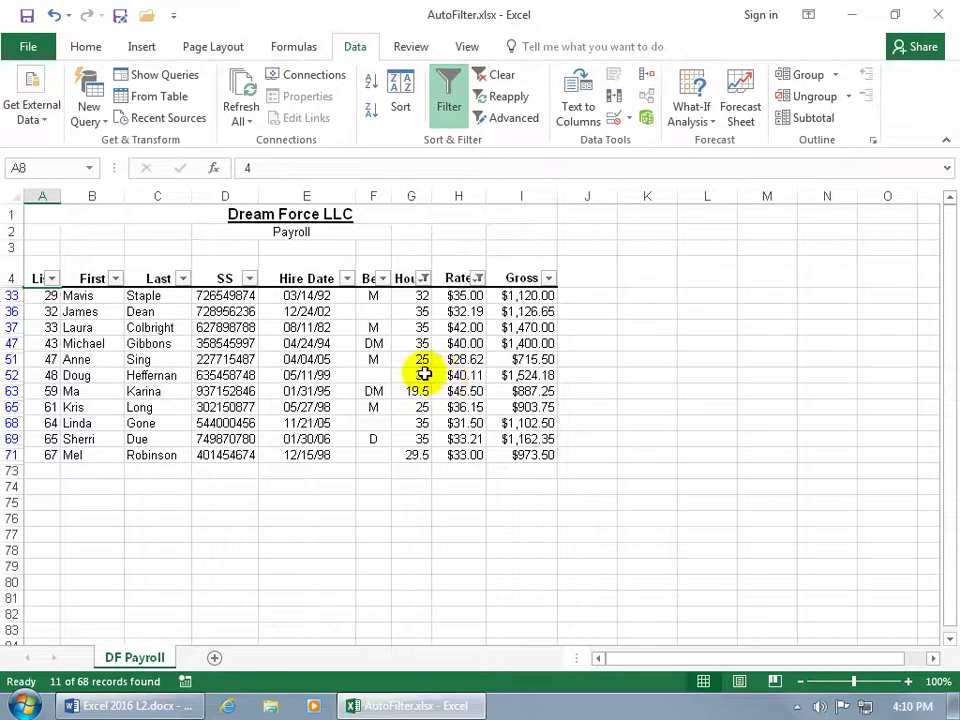
Filter the Ben column to DM only, cutting the list to 2 records
left_click(382, 278)
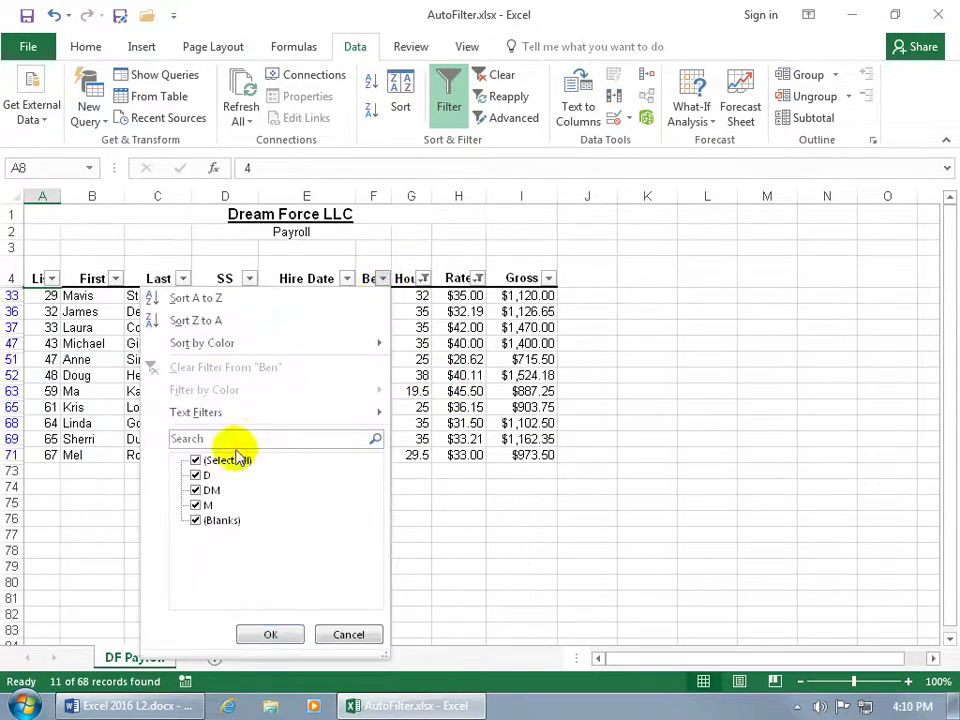
left_click(195, 460)
left_click(195, 490)
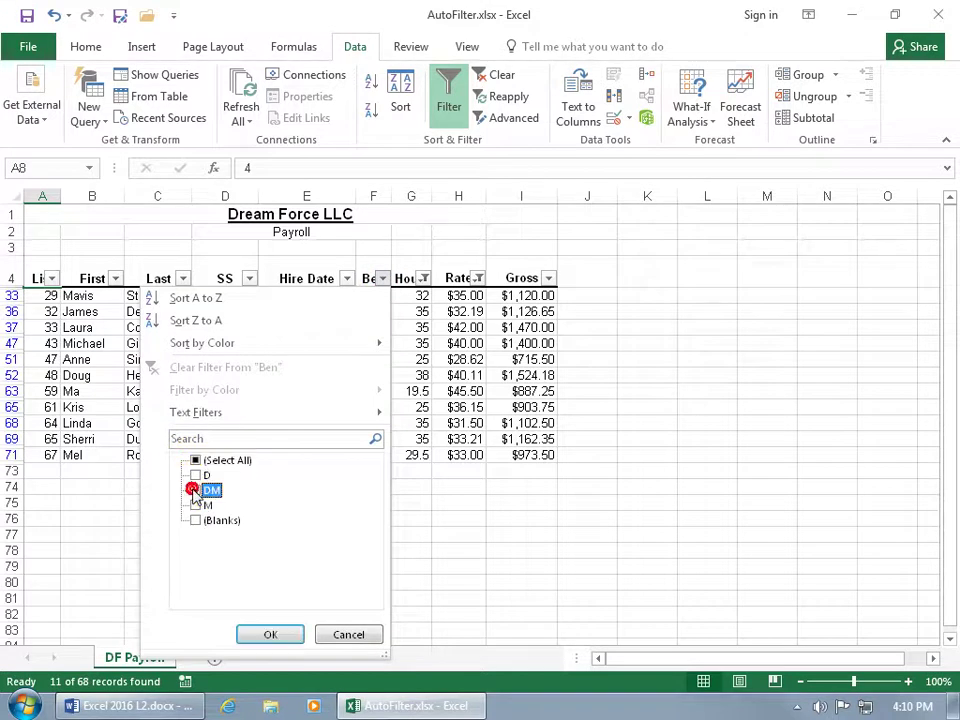
left_click(269, 635)
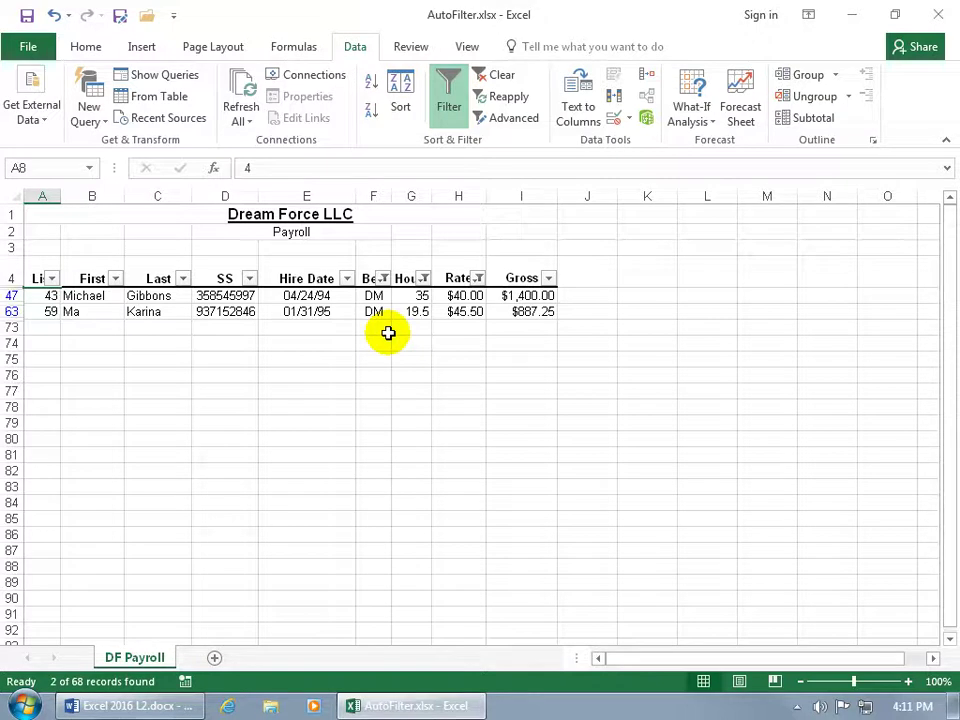
Clear the filter from Ben, returning to 11 records filtered by Rate and Hours
left_click(383, 279)
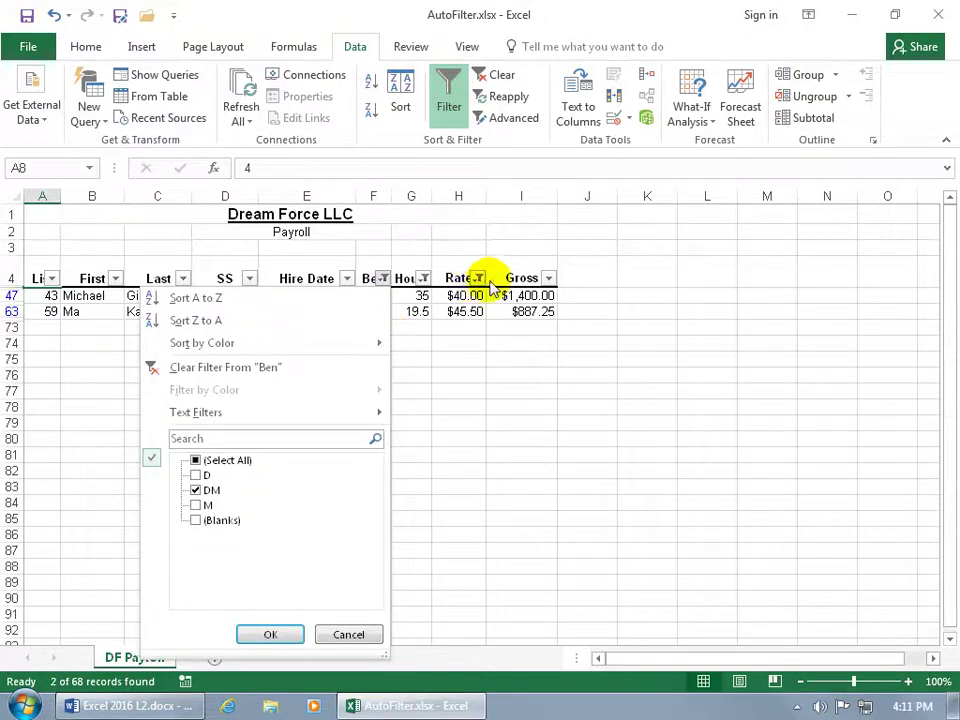
left_click(195, 460)
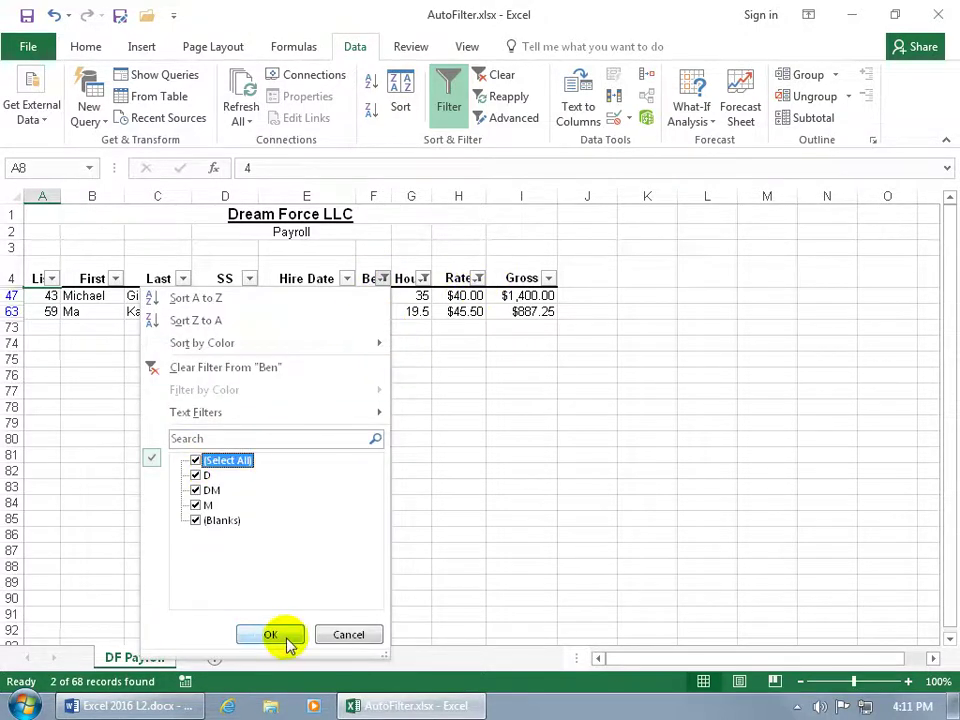
left_click(230, 368)
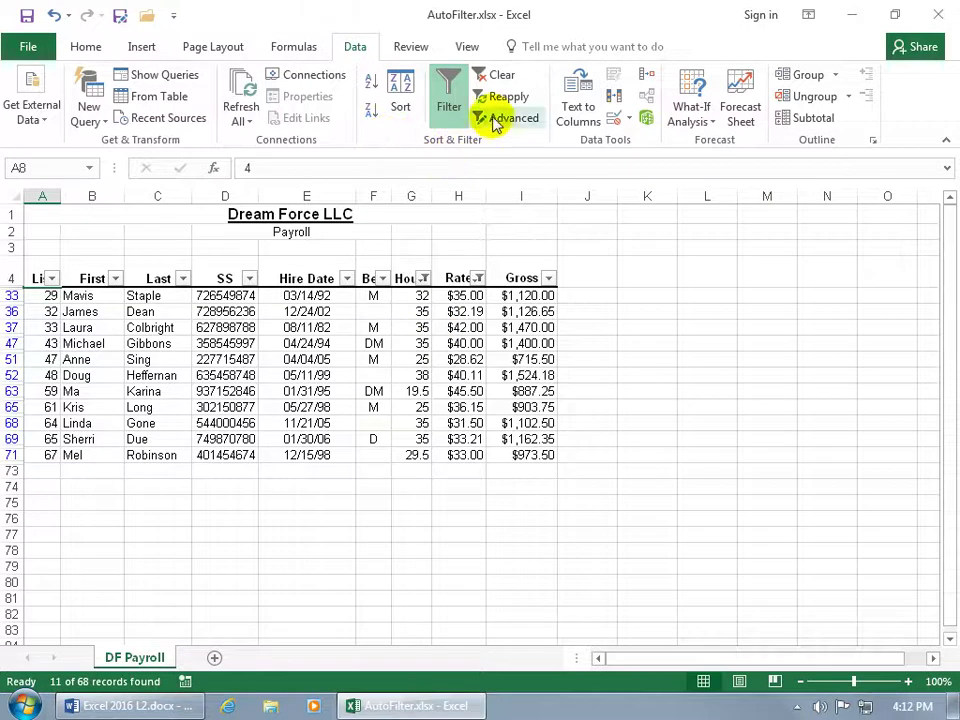
Clear the Rate and Hours filters and switch AutoFilter off from the Home tab
left_click(80, 48)
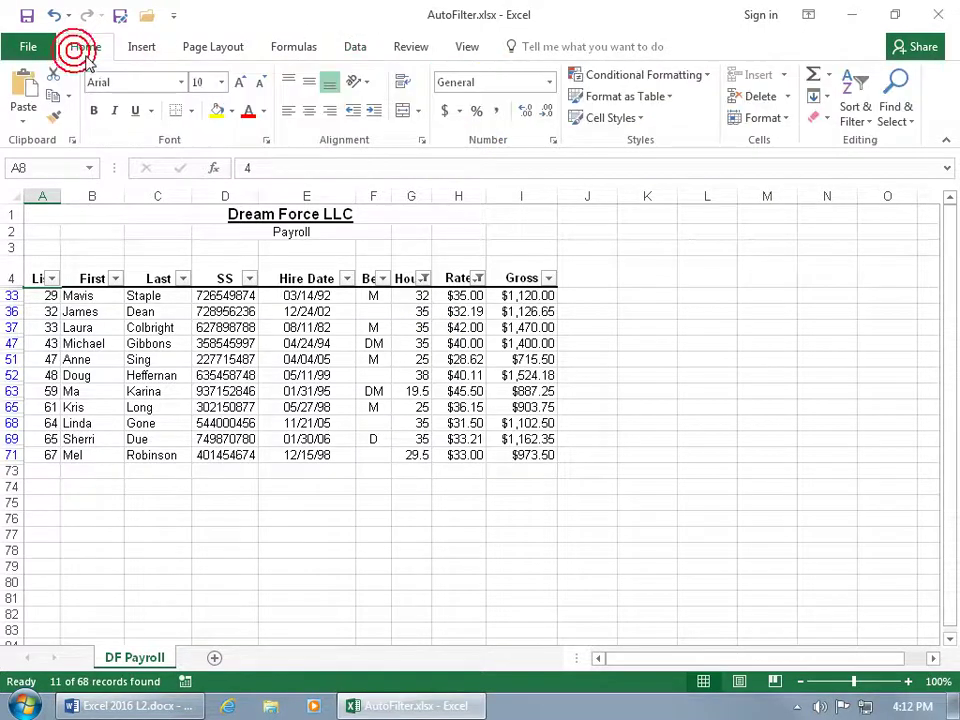
left_click(856, 118)
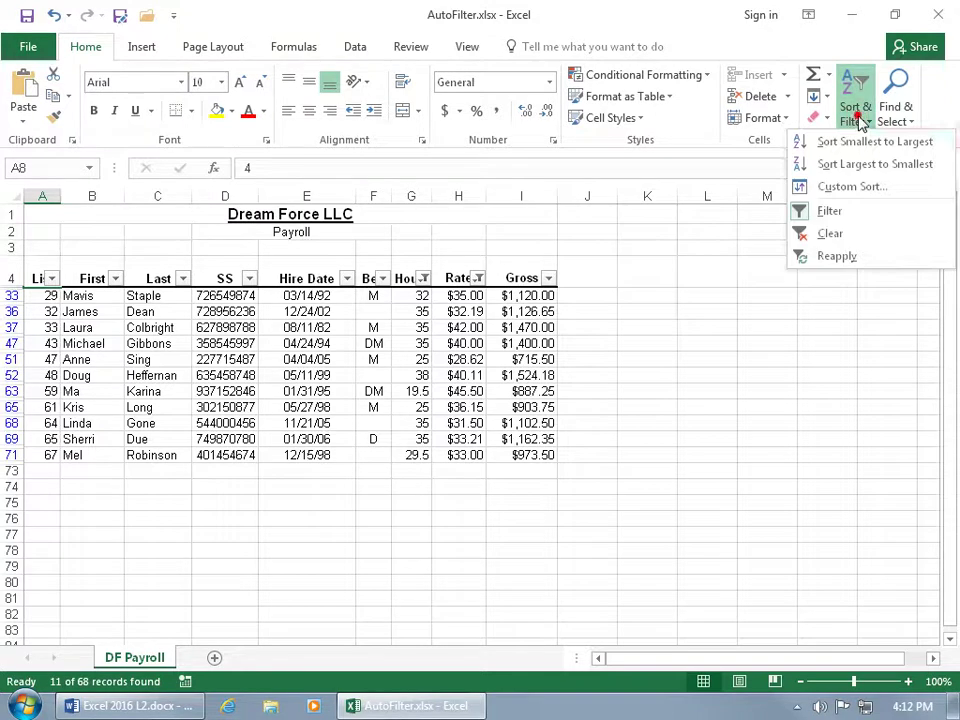
left_click(830, 232)
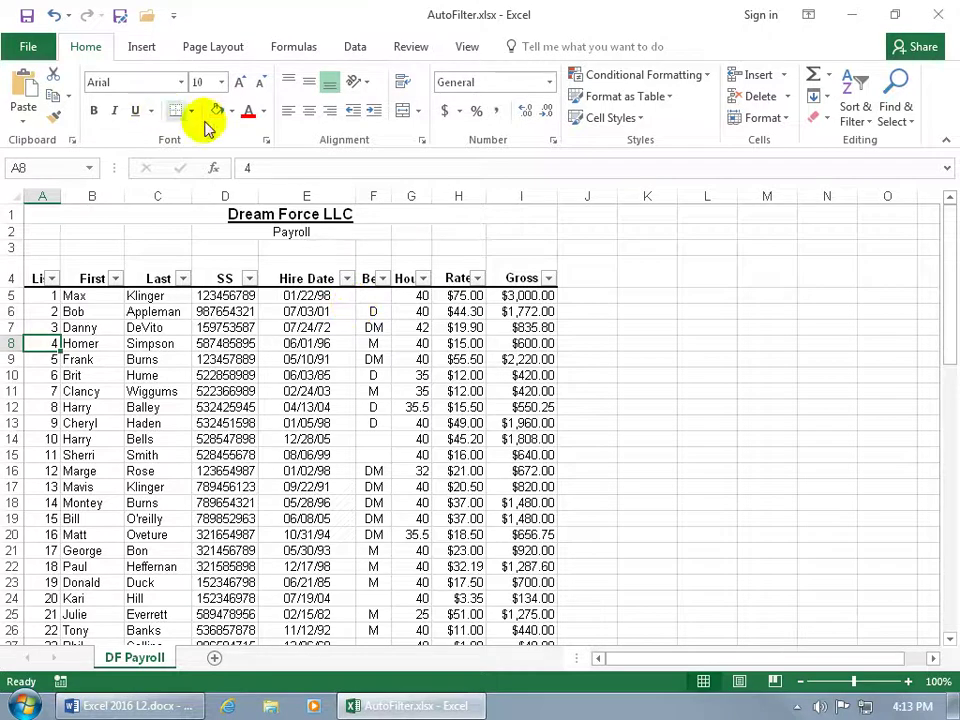
left_click(858, 108)
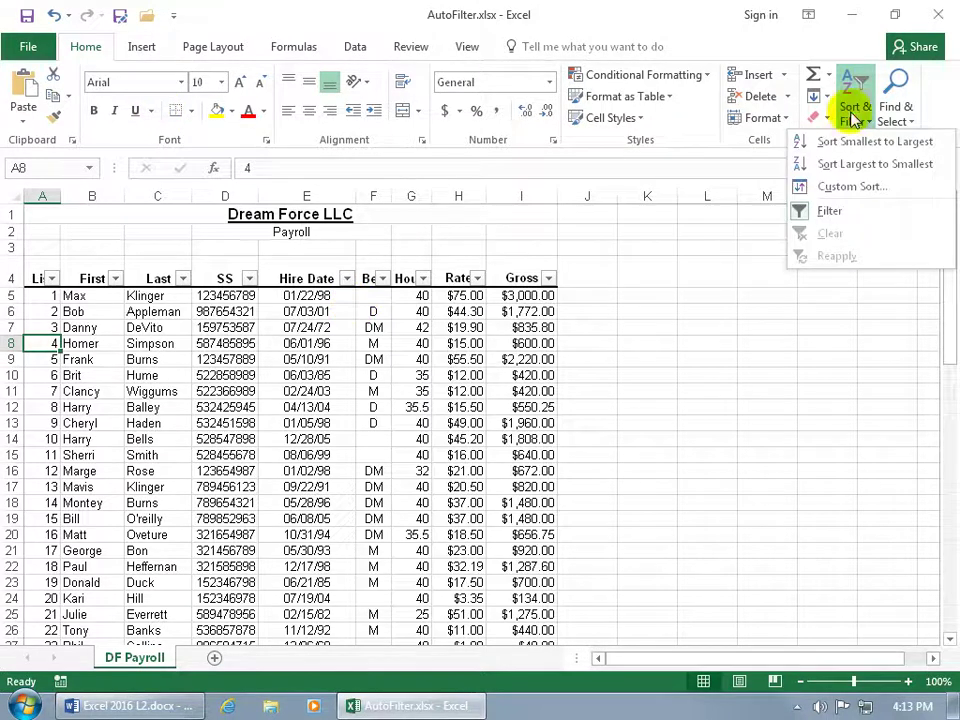
left_click(829, 210)
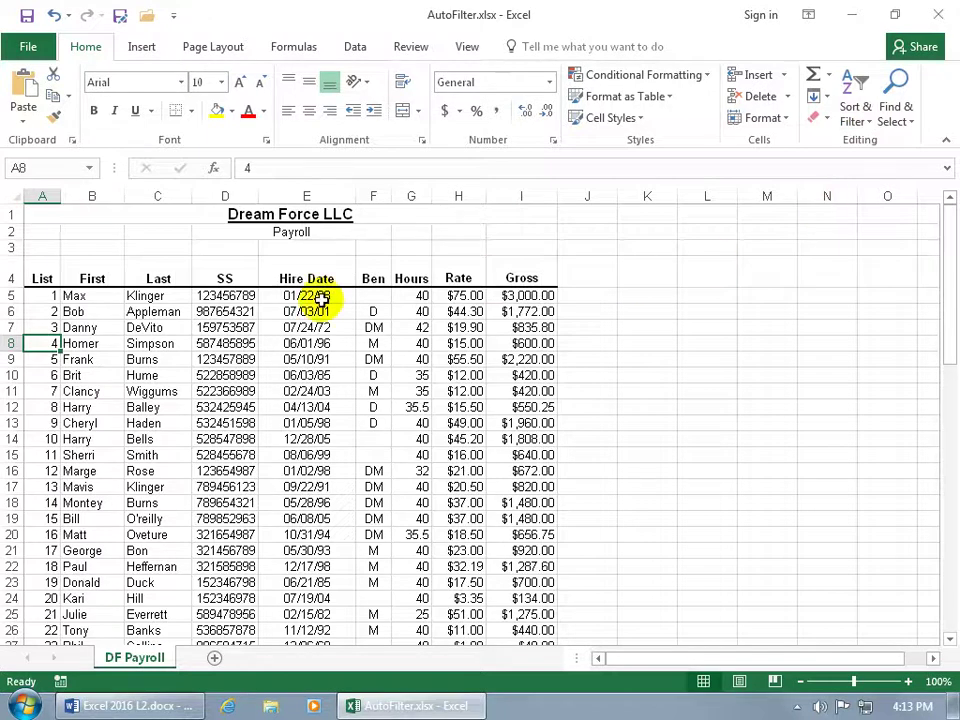